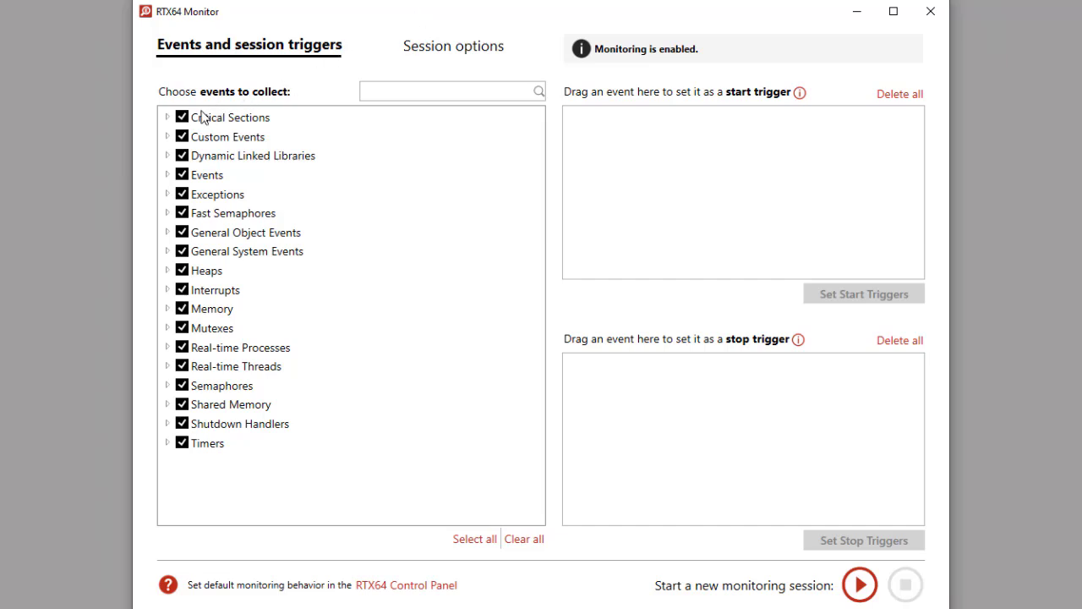
Expand the Critical Sections category and switch the collection of all its events off and back on.
click(168, 117)
click(182, 117)
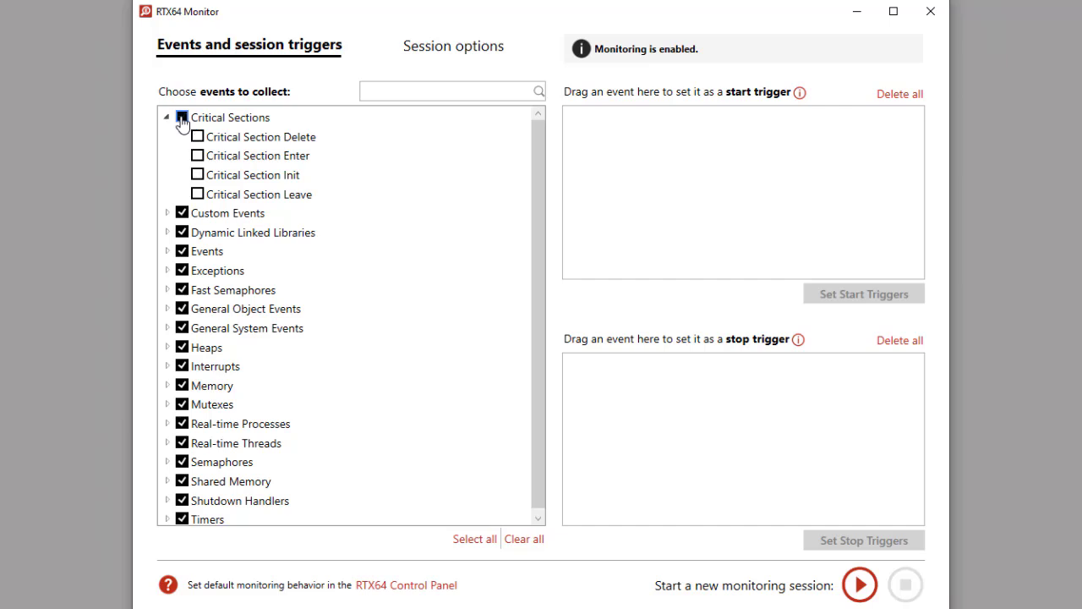
click(181, 117)
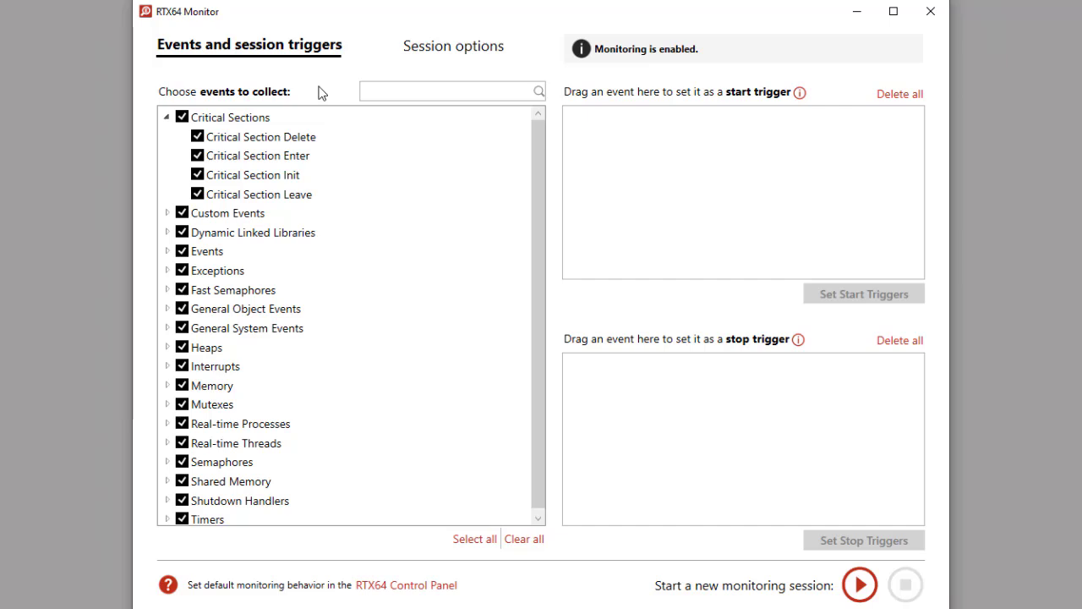
Add Critical Section Enter and all Exceptions events as start triggers, and Critical Section Leave as a stop trigger.
drag(301, 161, 614, 147)
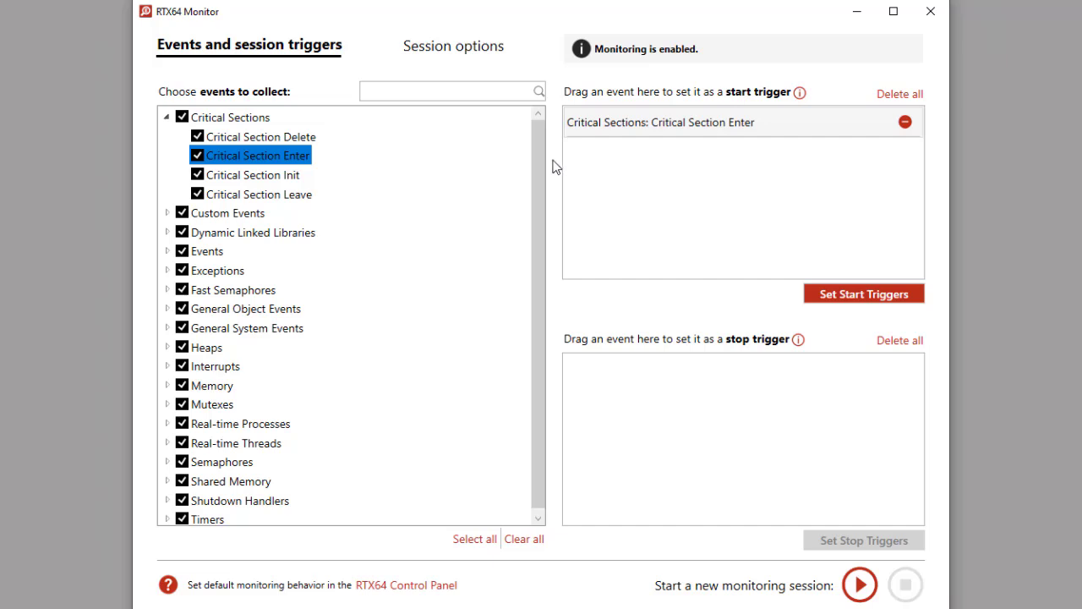
click(168, 272)
drag(521, 230, 602, 191)
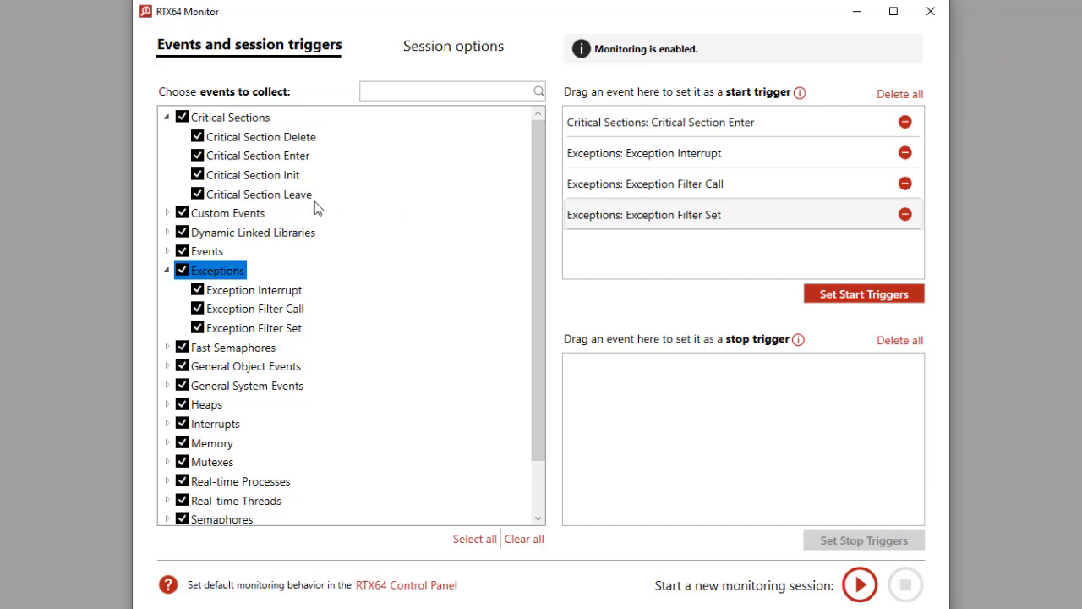
drag(298, 201, 651, 404)
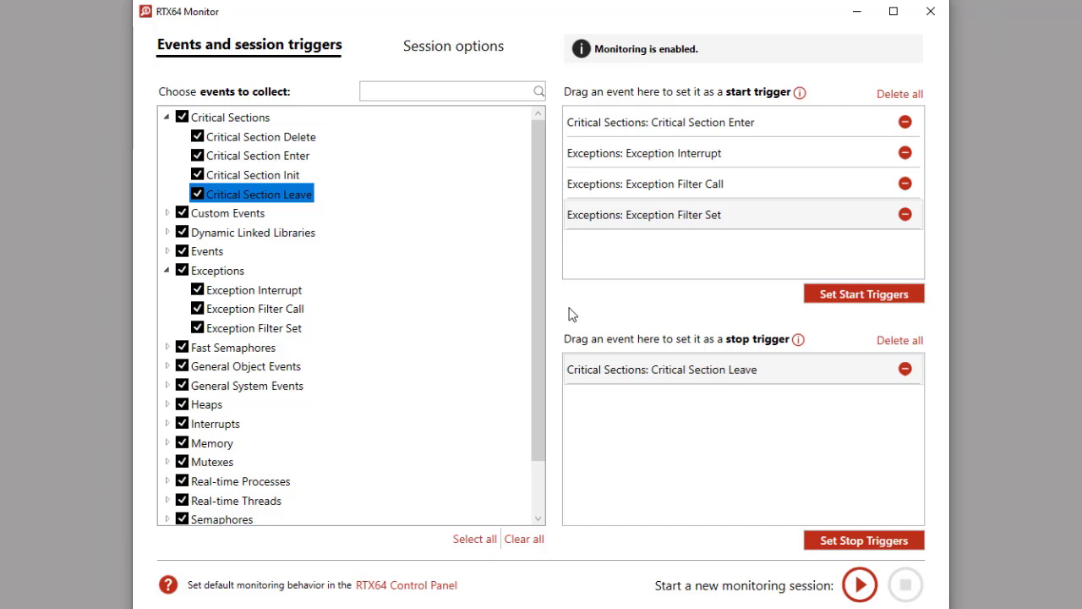
Add a start trigger by custom ID from the Custom Events category, with custom event ID 1.
click(167, 213)
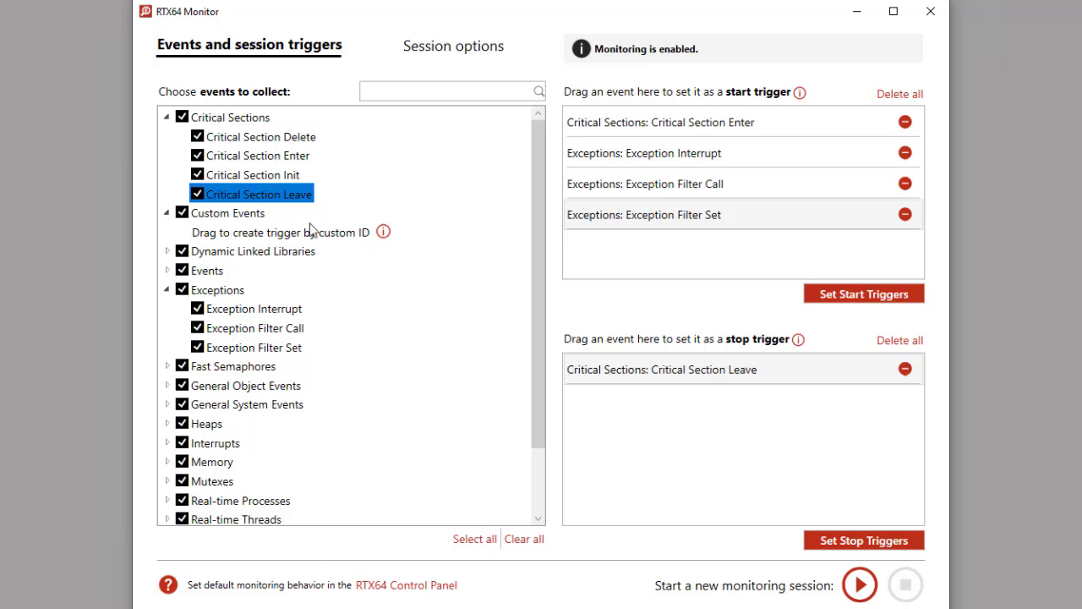
drag(257, 220, 593, 261)
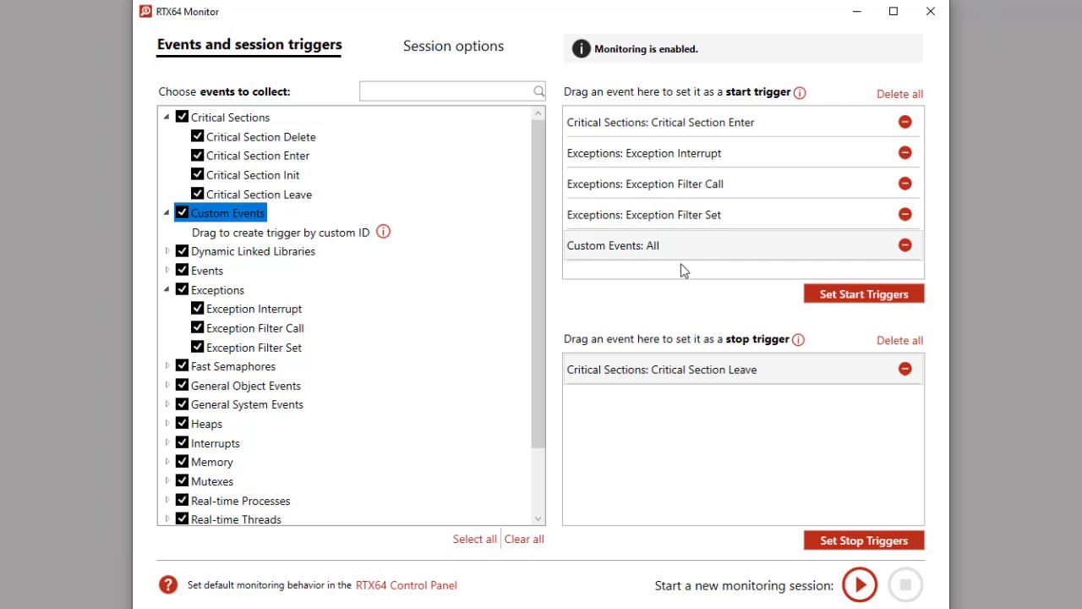
click(904, 245)
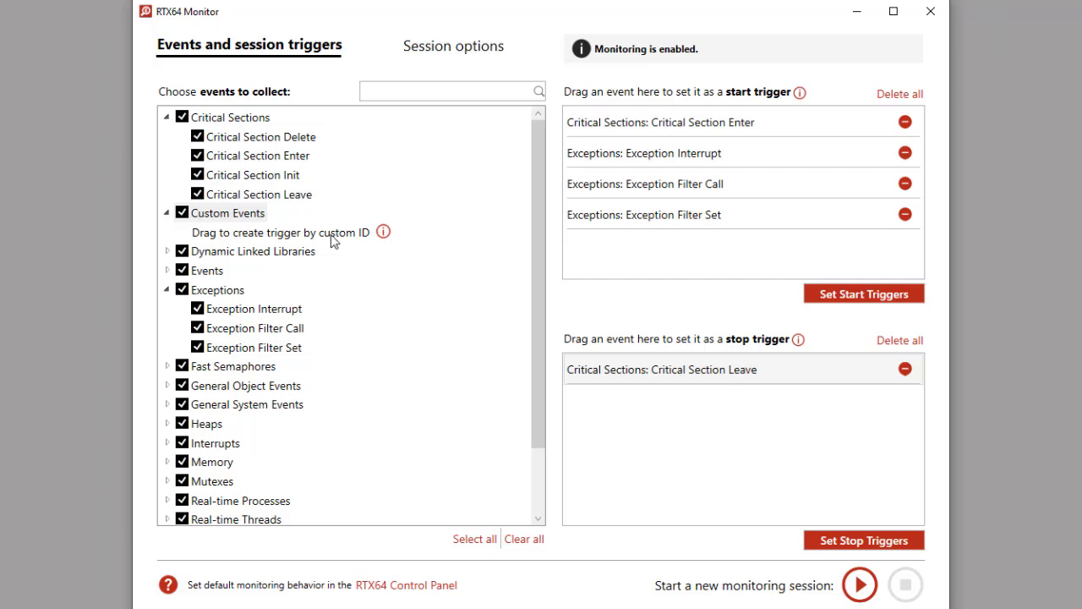
drag(331, 240, 639, 265)
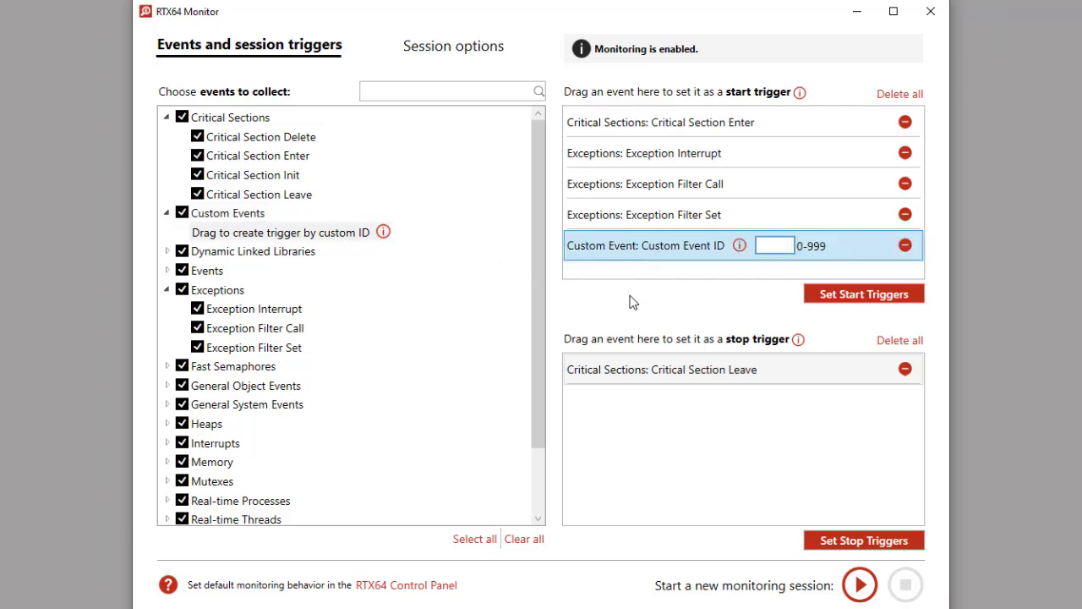
text(1)
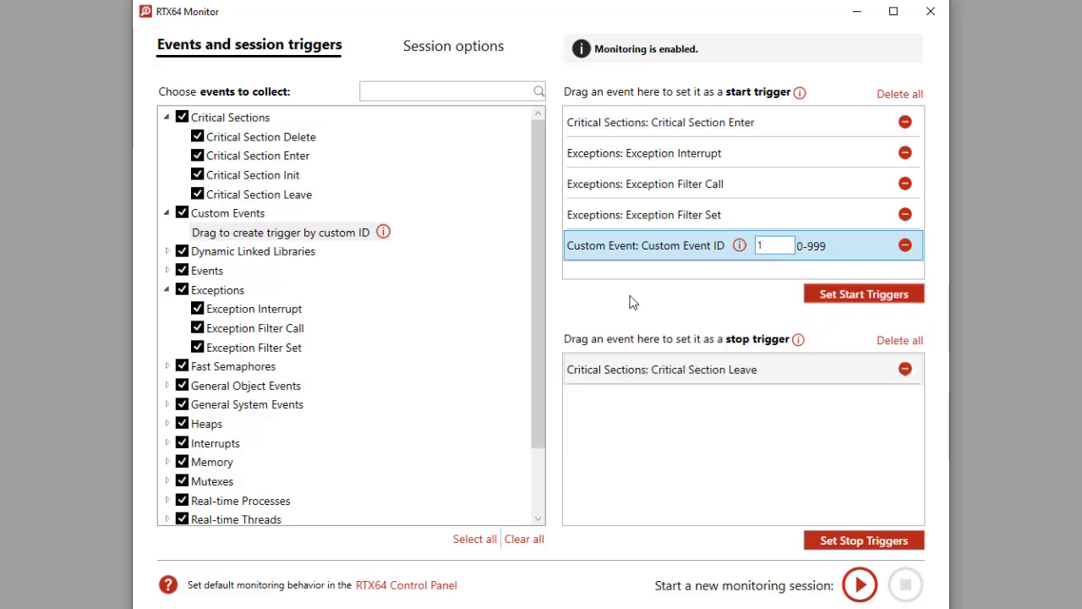
Apply the configured start and stop triggers, and open the session options.
click(828, 296)
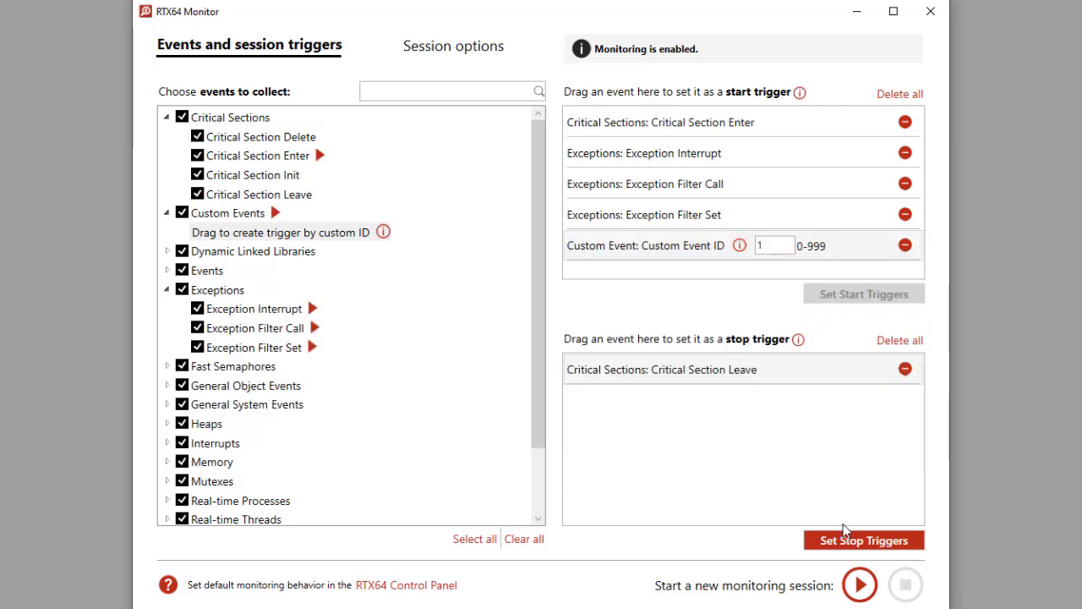
click(846, 543)
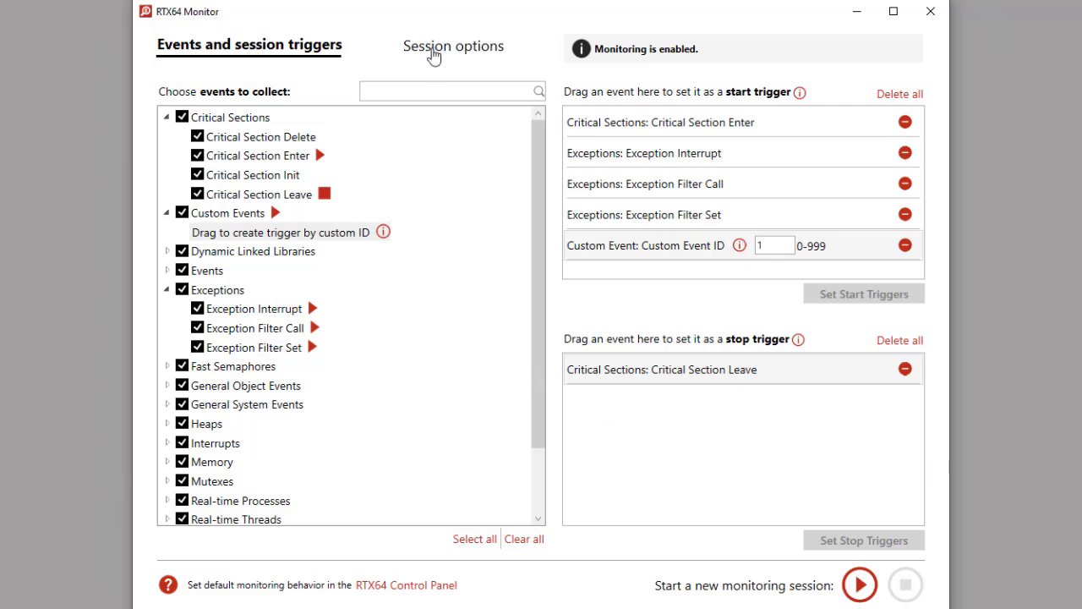
click(432, 54)
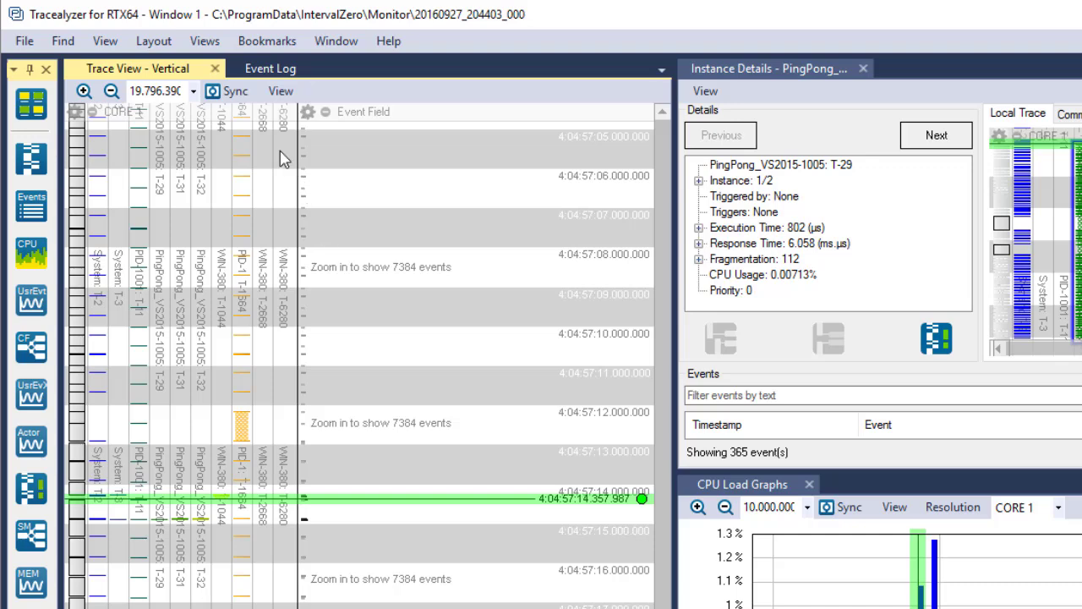
click(210, 47)
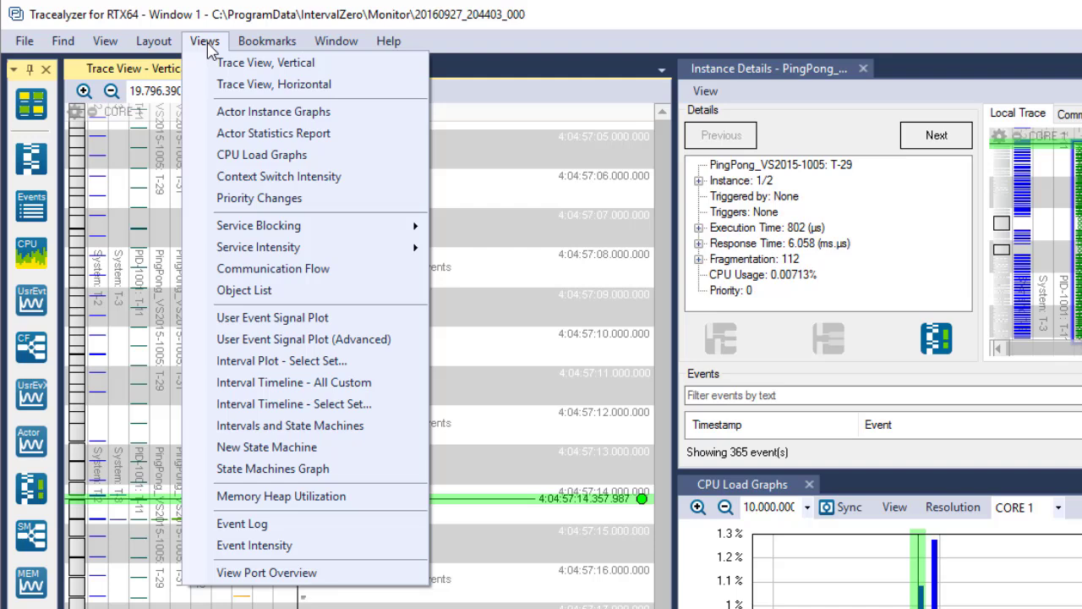
click(206, 44)
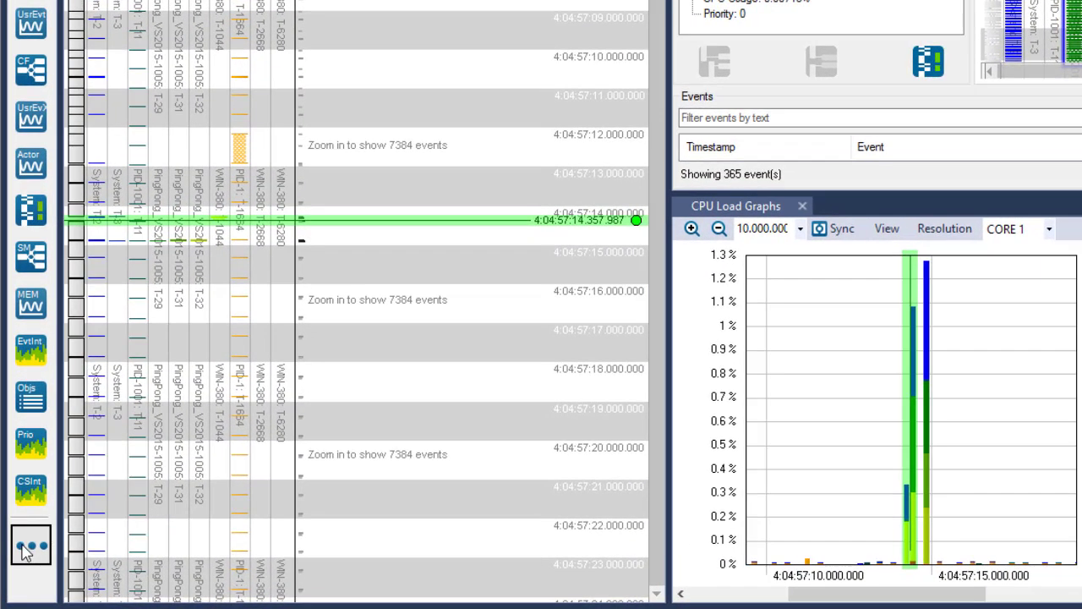
click(28, 548)
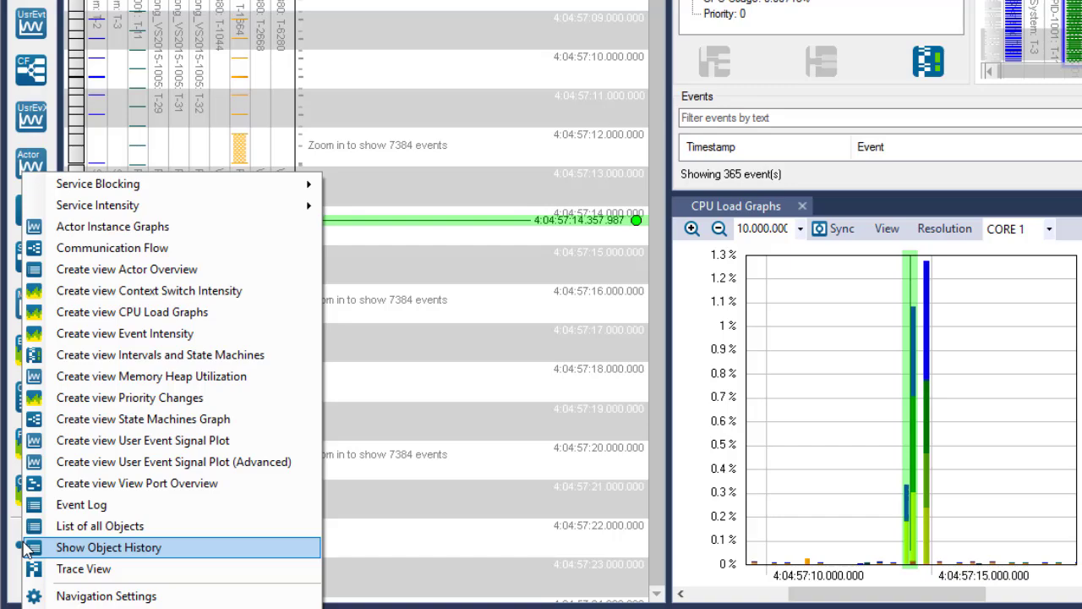
key(Escape)
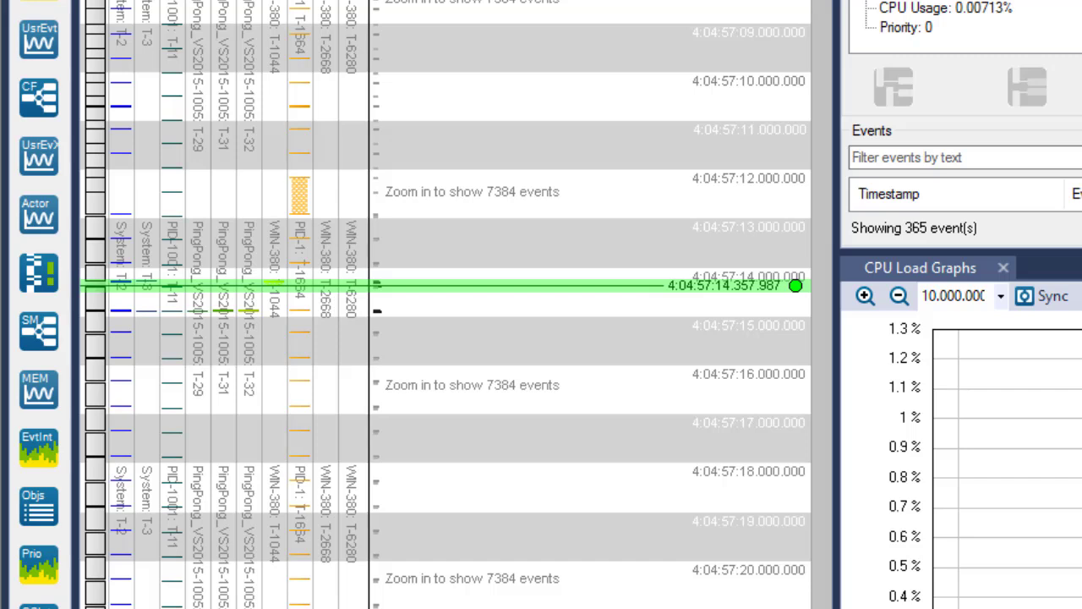
Zoom in on the vertical trace around the marker at 4:04:57:14.357.987 to examine the individual events.
right_click(795, 287)
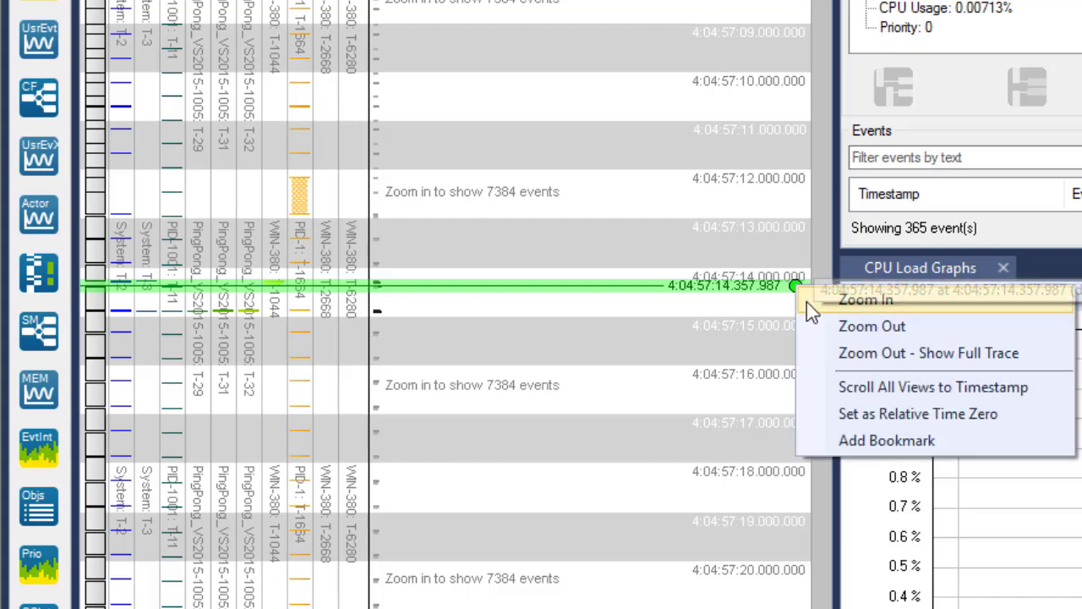
click(866, 300)
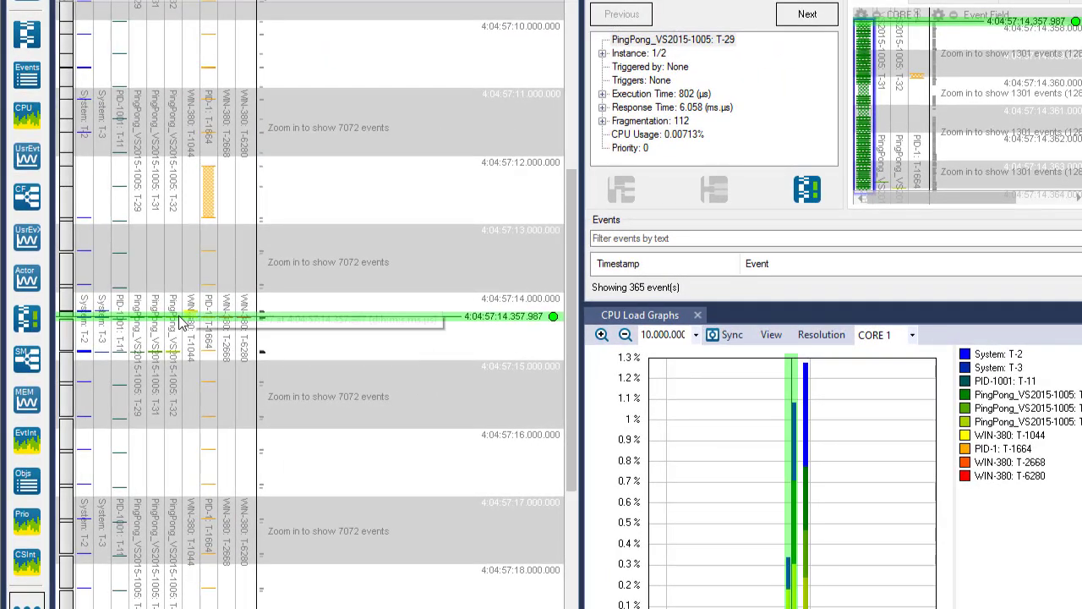
scroll(180, 321, up, 5)
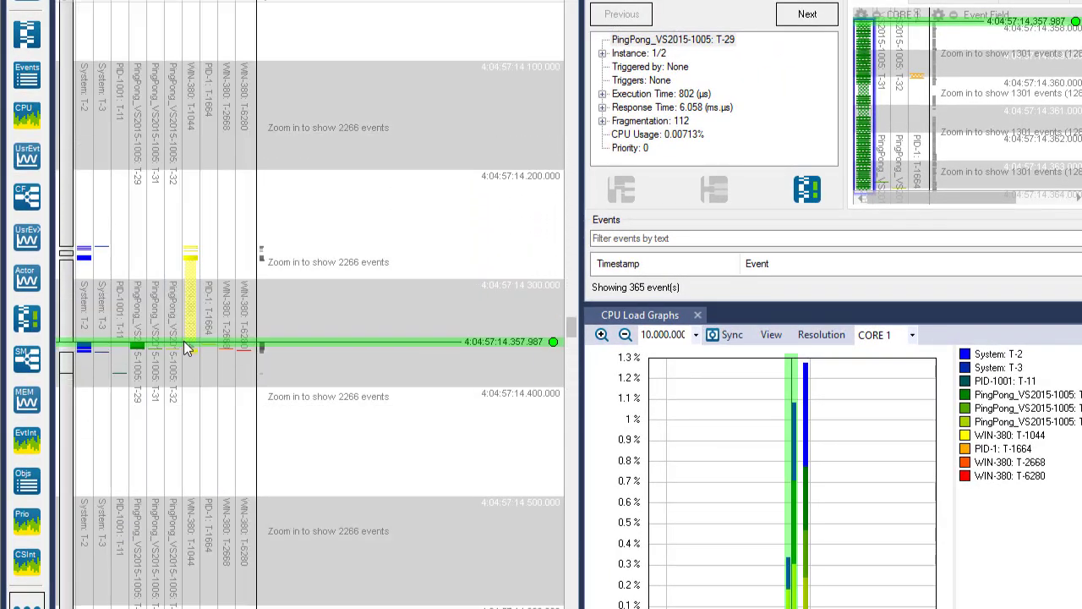
scroll(184, 341, up, 5)
scroll(186, 352, up, 1)
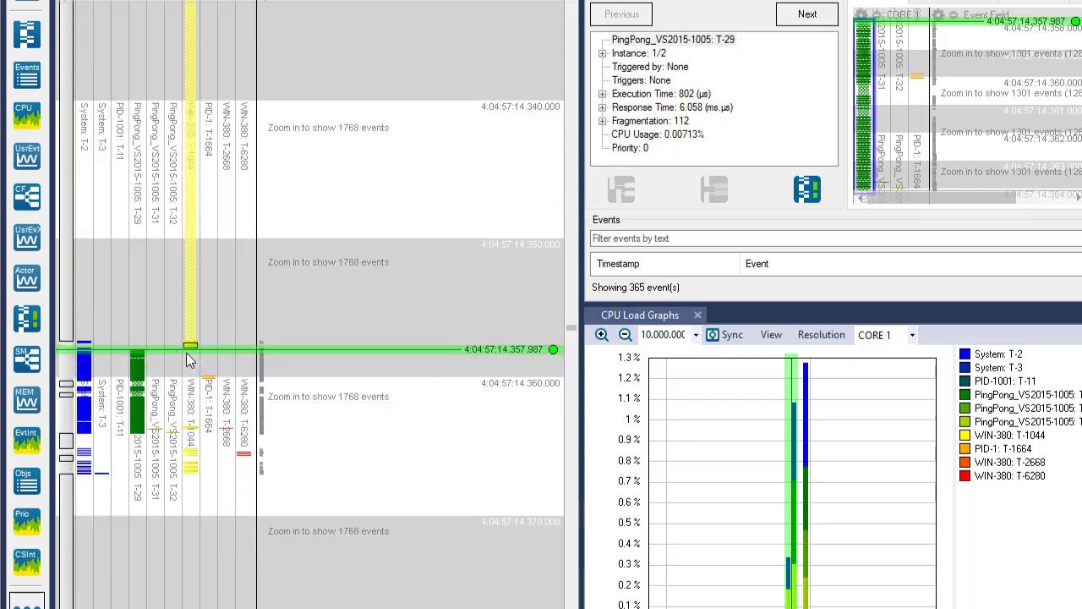
scroll(189, 355, up, 2)
scroll(188, 296, up, 2)
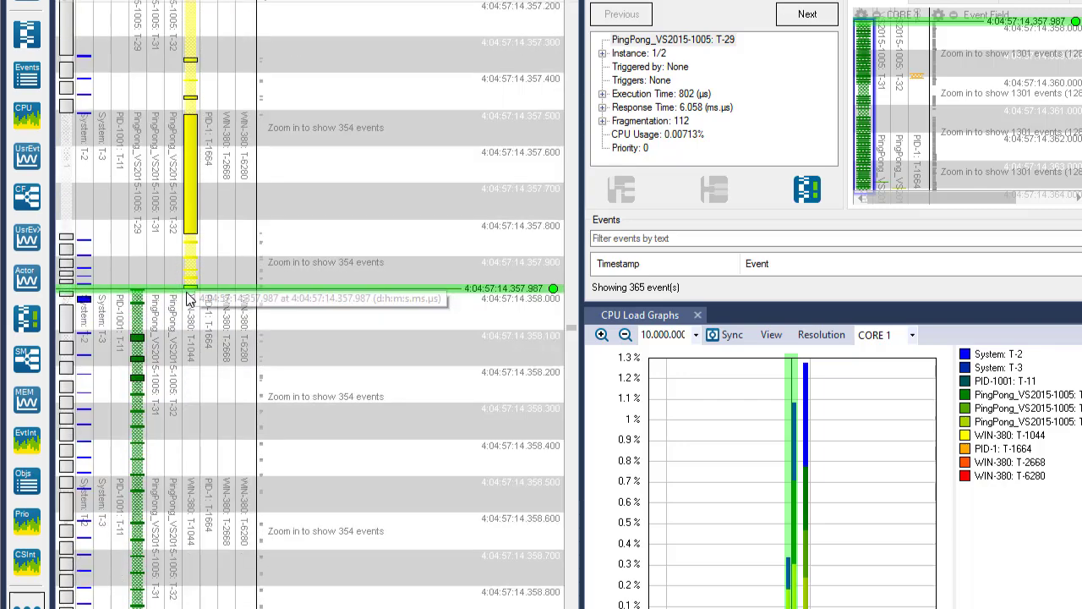
scroll(186, 291, up, 2)
scroll(180, 251, up, 2)
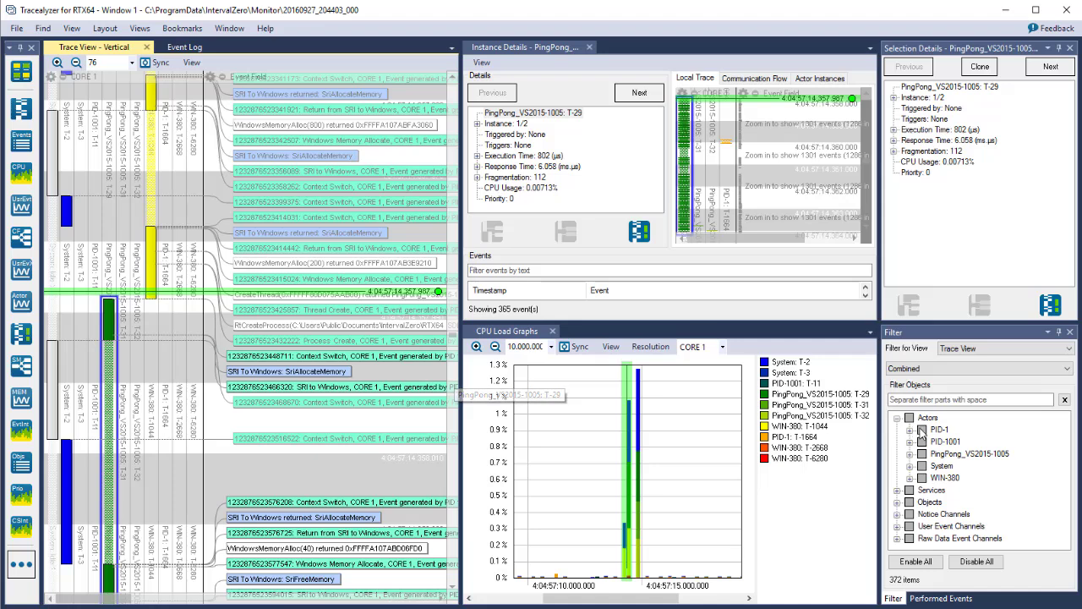
Filter out the actors PID-1, PID-1001, System and WIN-380 so only PingPong_VS2015-1005 is shown.
click(922, 429)
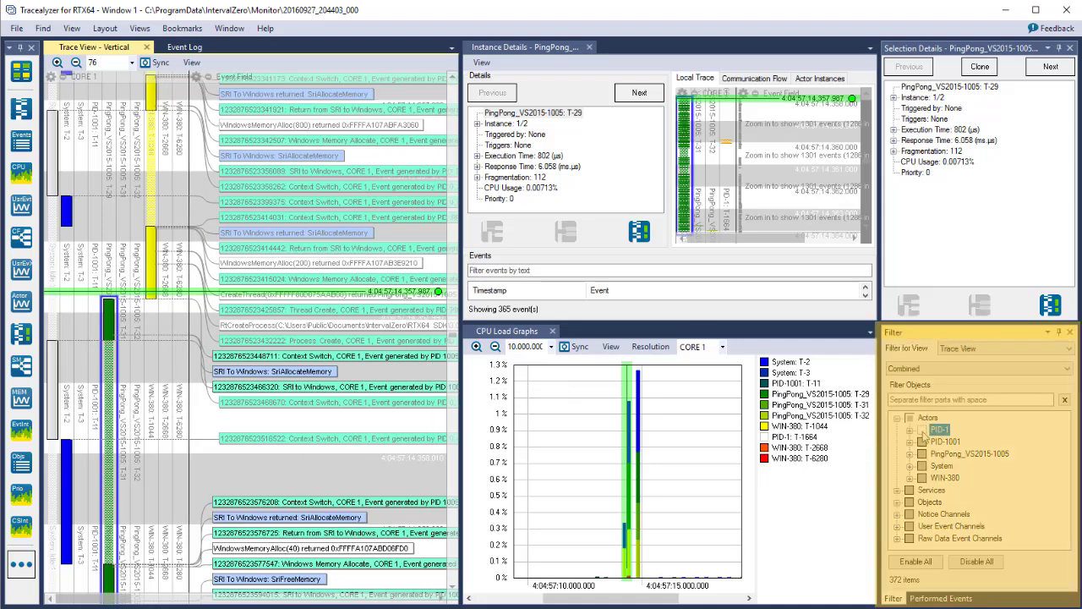
click(922, 442)
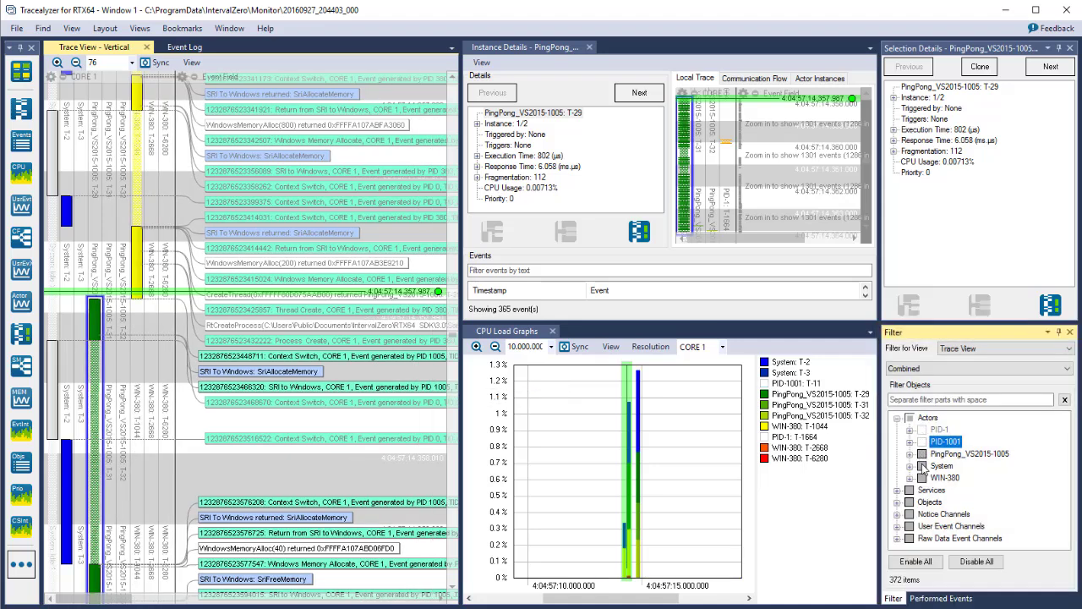
click(921, 466)
click(921, 478)
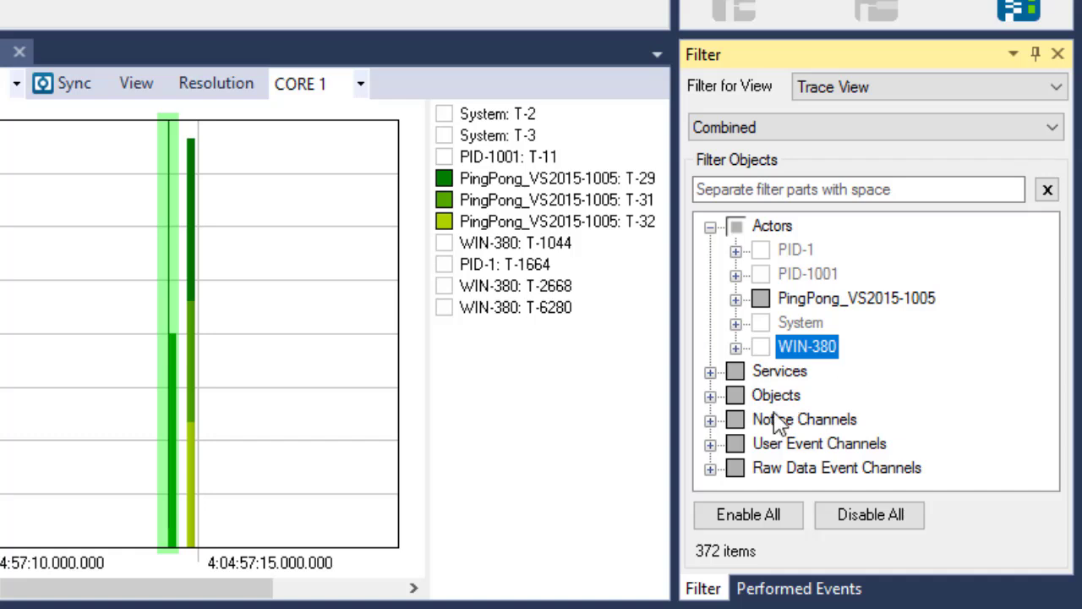
Review the filter's Raw Data Event Channels, and expand the User Event Channels to examine the custom events.
click(710, 469)
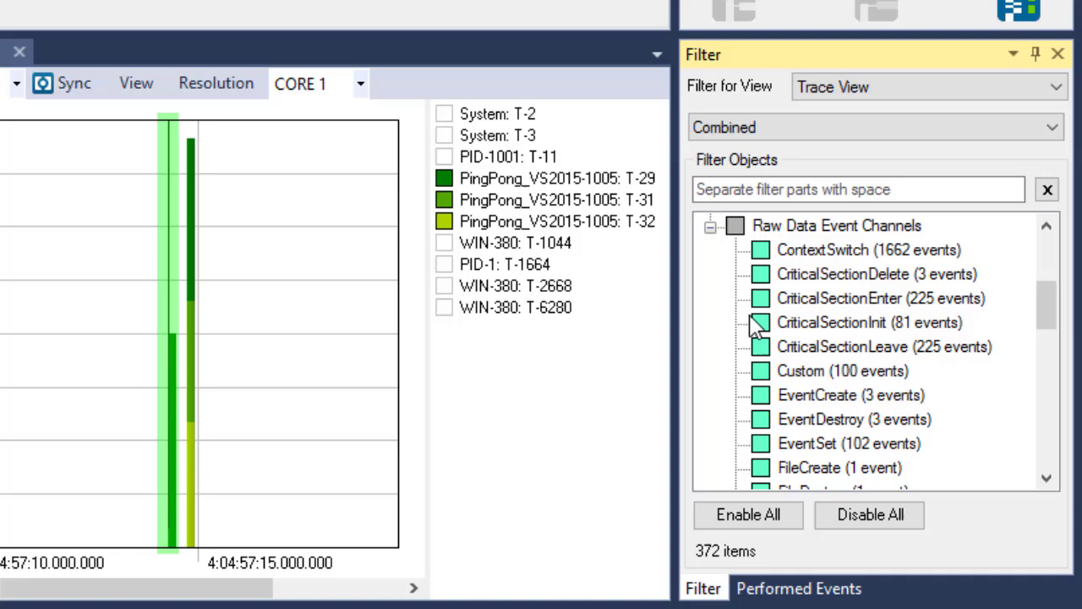
click(711, 227)
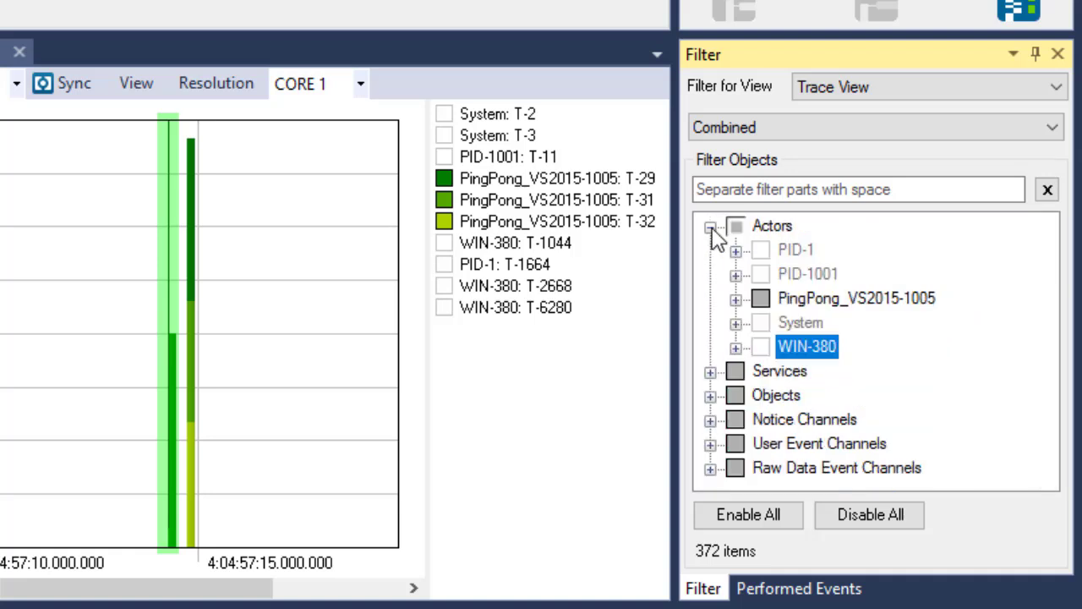
click(710, 444)
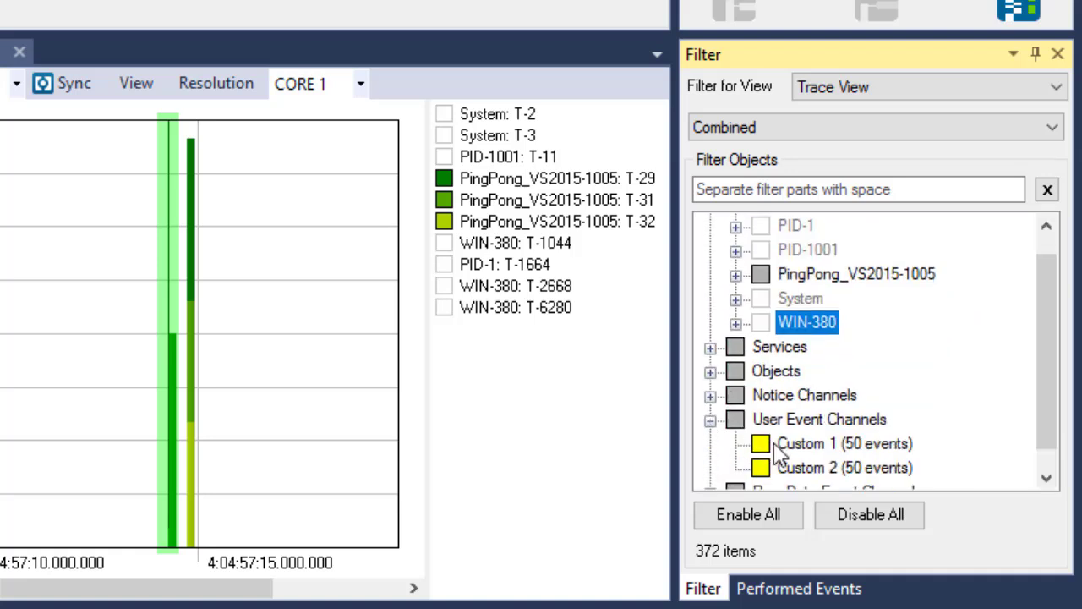